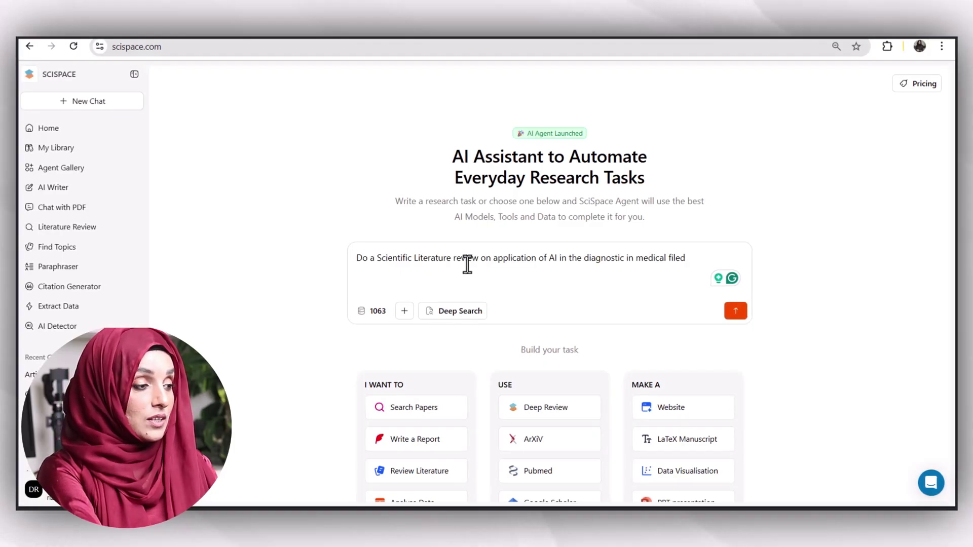
scroll(441, 325, "down", 2)
scroll(398, 373, "down", 1)
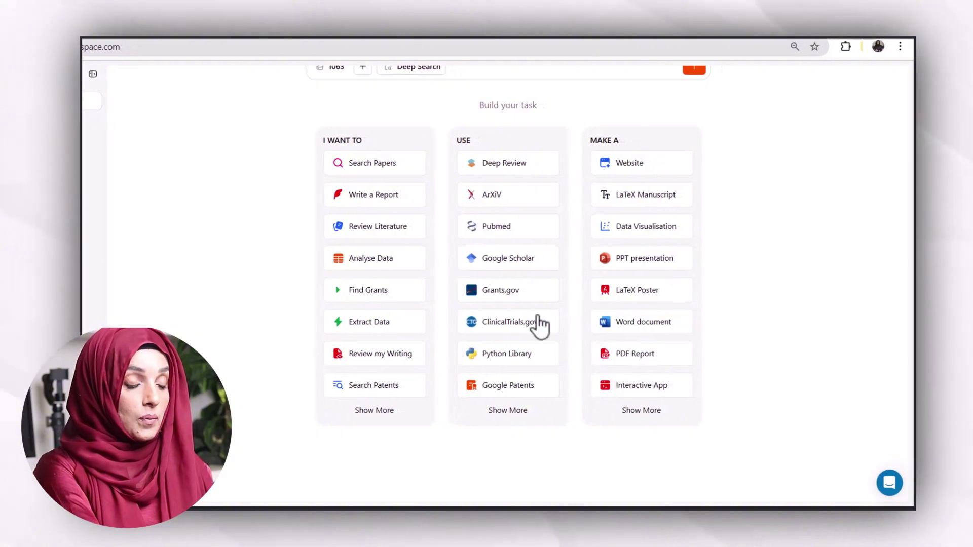
scroll(538, 323, "up", 3)
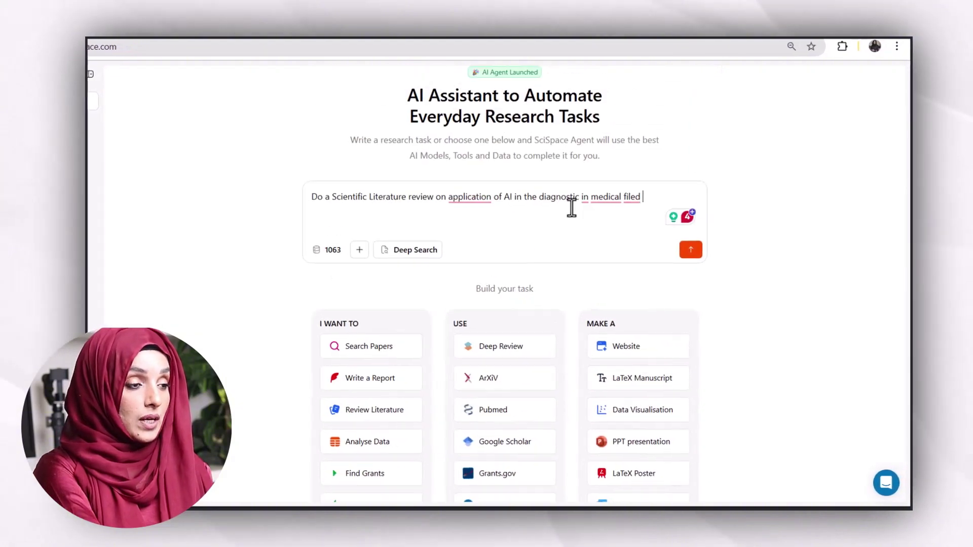
Step: Apply Grammarly fixes, enable Deep Search, send the AI diagnostics review prompt, and answer the diagnostic-focus question
left_click(605, 232)
left_click(459, 228)
left_click(385, 260)
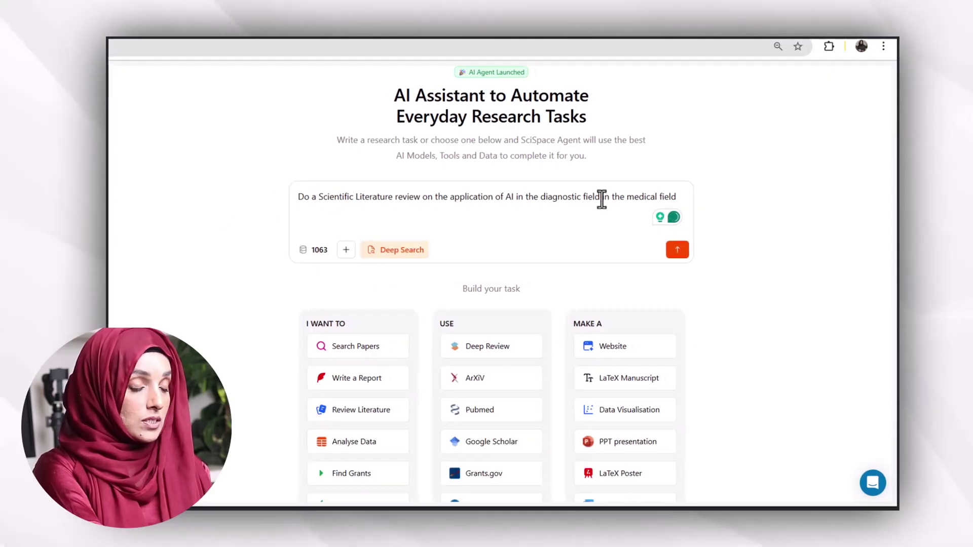
left_click(392, 258)
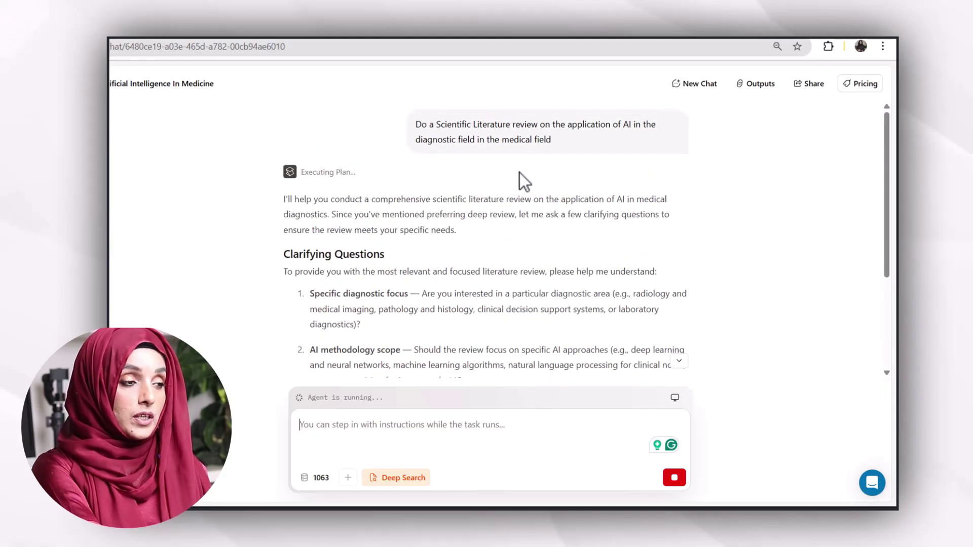
scroll(358, 251, "down", 2)
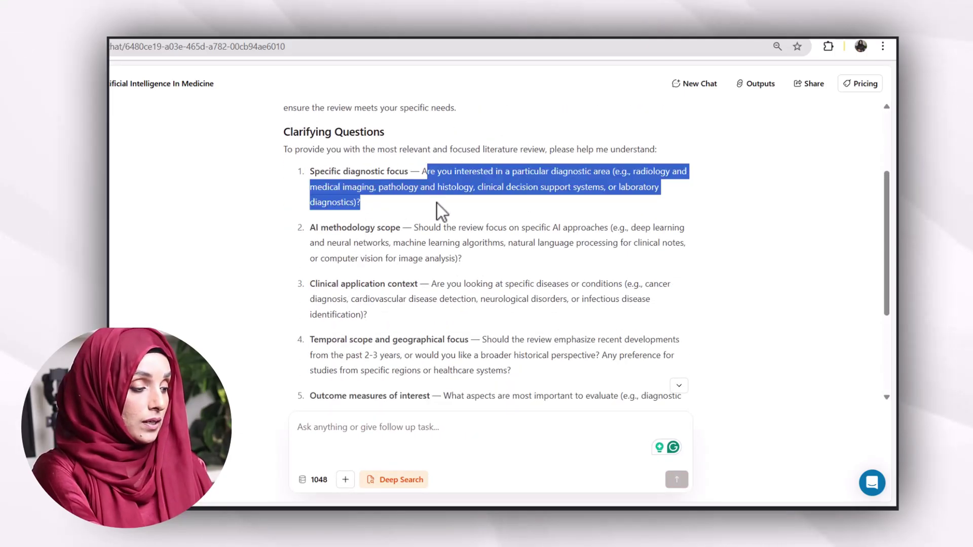
left_click(433, 431)
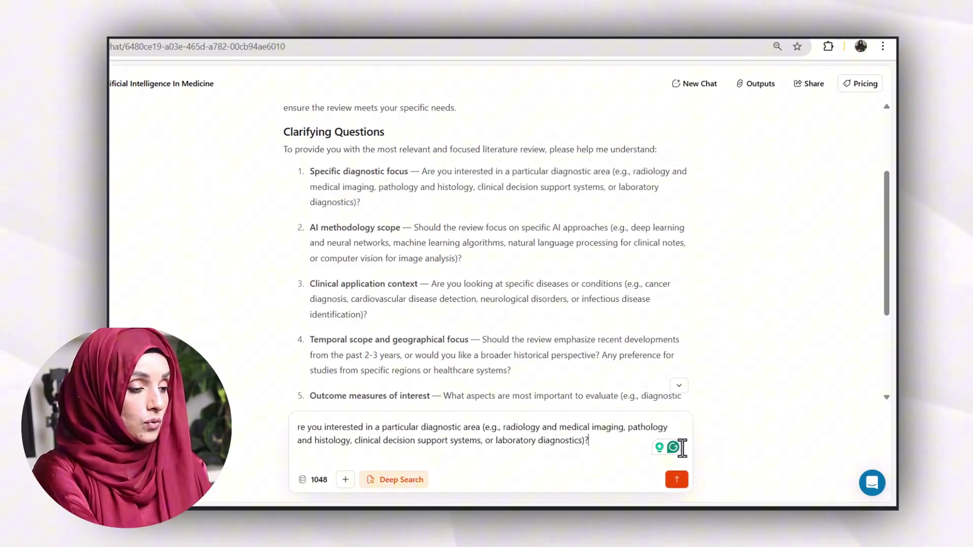
left_click(675, 479)
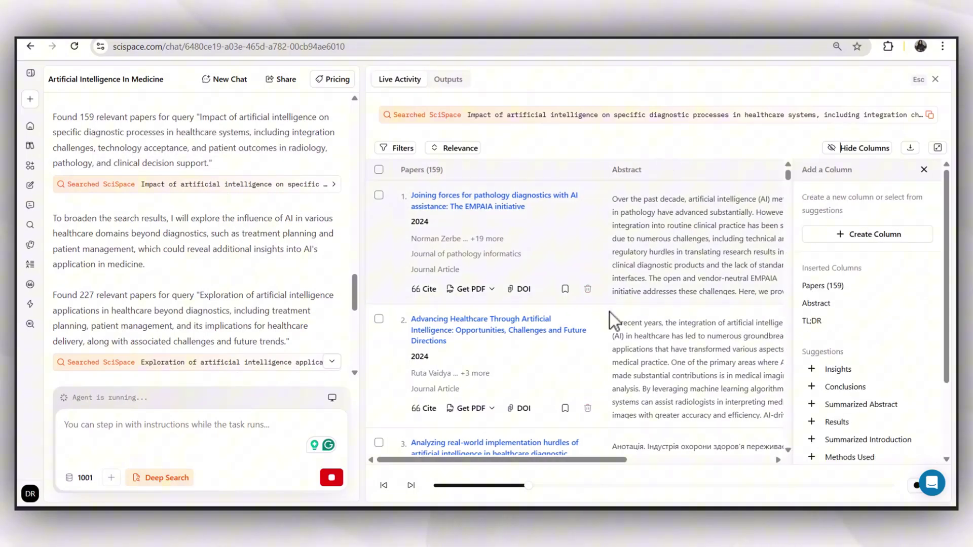
scroll(575, 301, "down", 2)
scroll(472, 233, "down", 10)
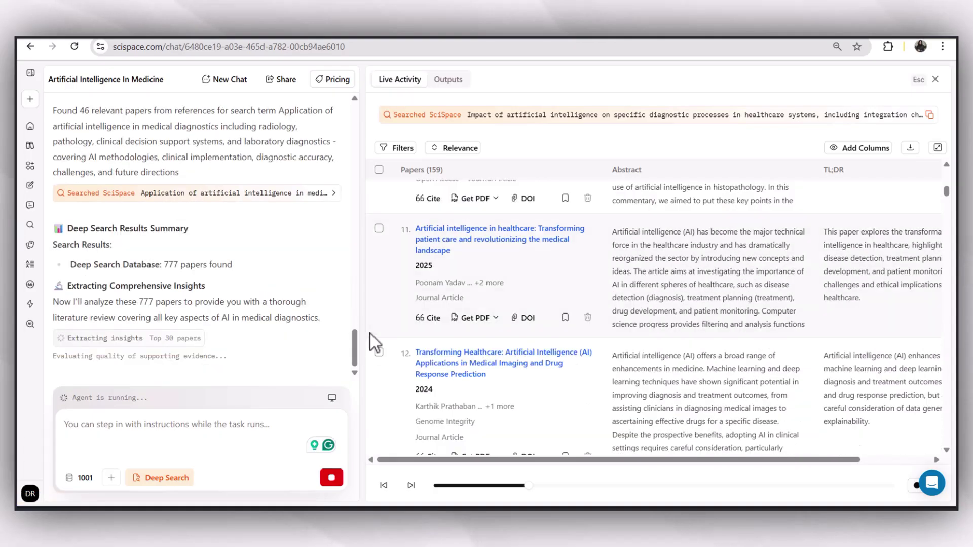
Step: Close the column panel and browse the beyond-diagnostics and medical diagnostics search results
left_click(936, 80)
scroll(445, 266, "up", 5)
left_click(411, 190)
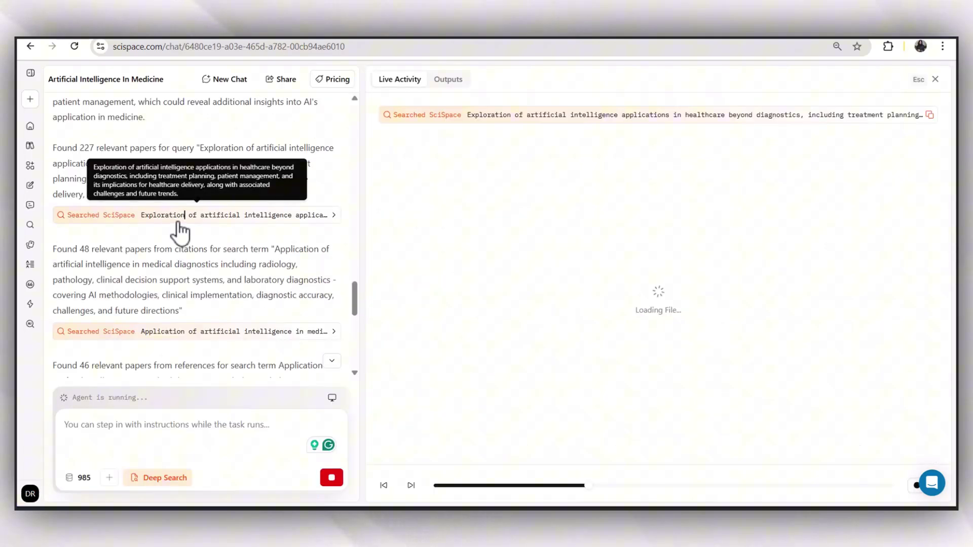
left_click(221, 332)
scroll(231, 342, "down", 2)
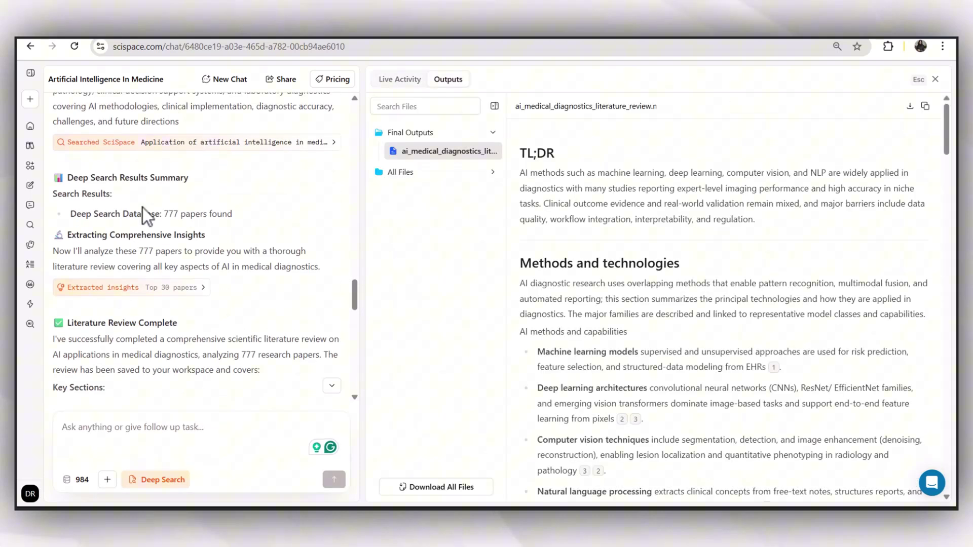
scroll(163, 301, "down", 3)
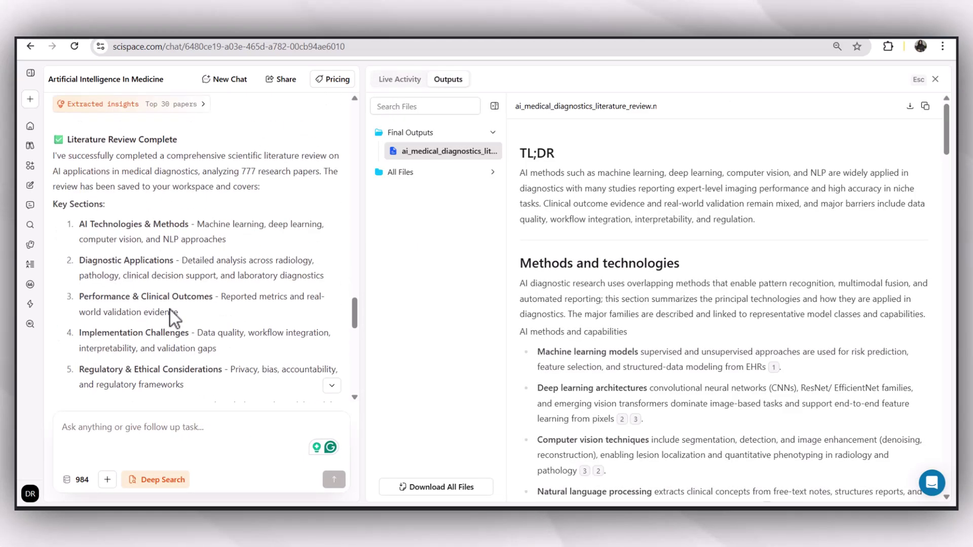
scroll(157, 282, "down", 4)
scroll(162, 292, "down", 3)
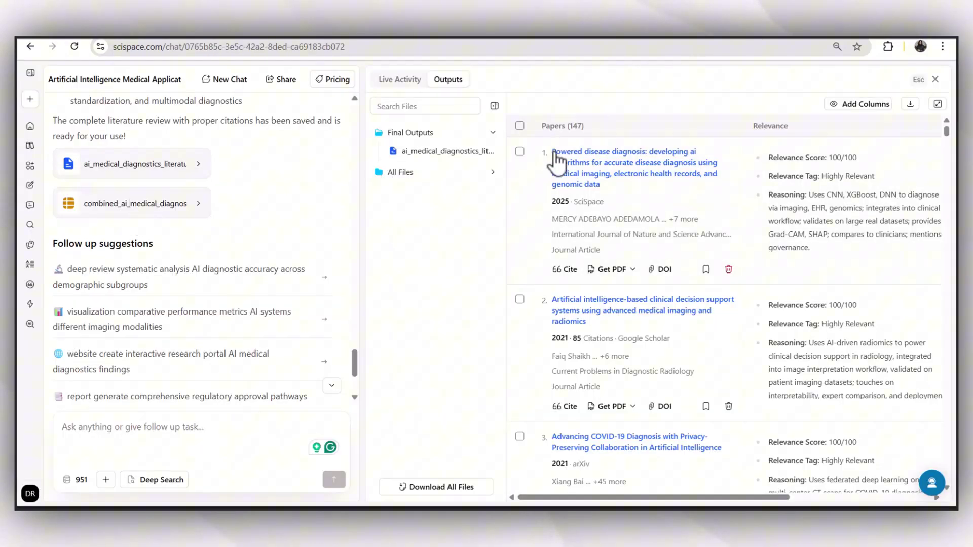
scroll(613, 374, "down", 2)
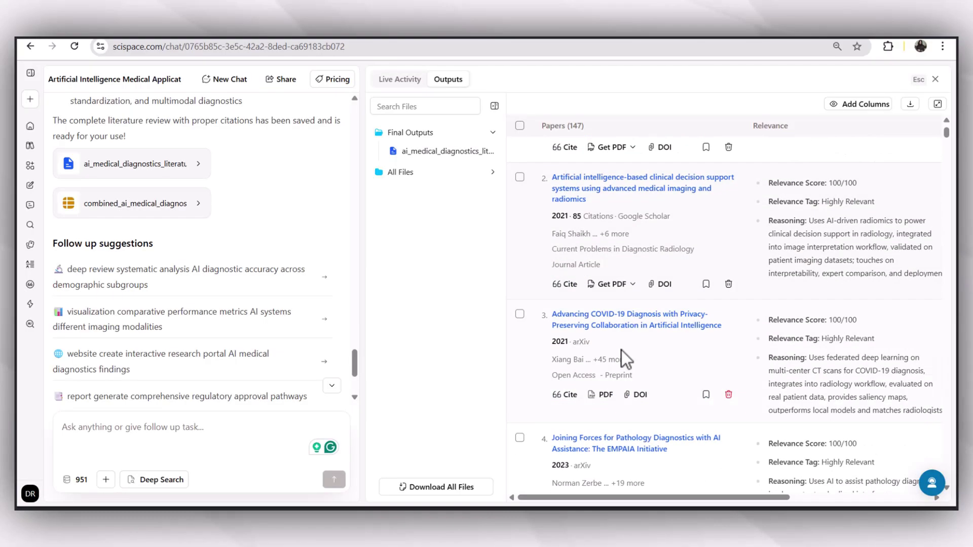
scroll(605, 362, "down", 2)
scroll(615, 373, "down", 3)
scroll(593, 431, "up", 4)
scroll(628, 342, "up", 2)
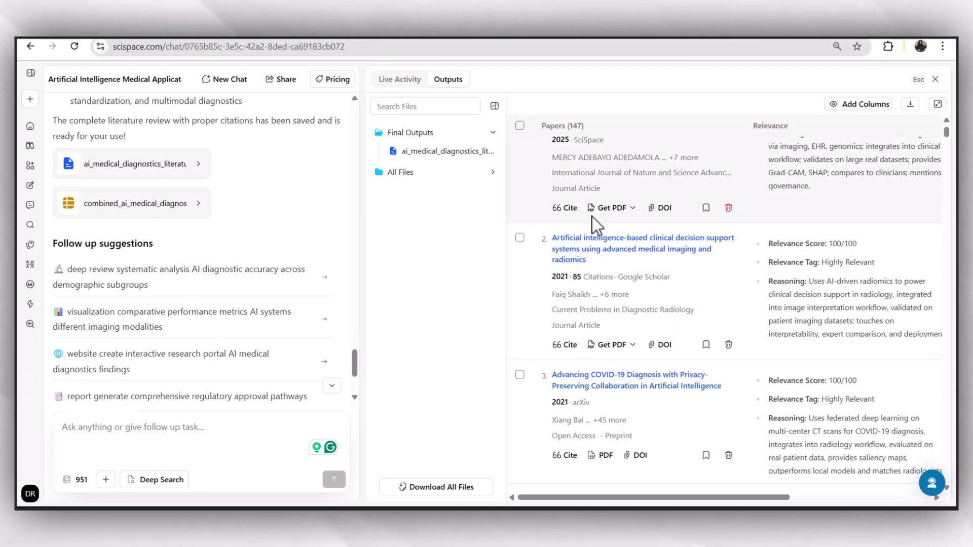
left_click_drag(697, 498, 781, 498)
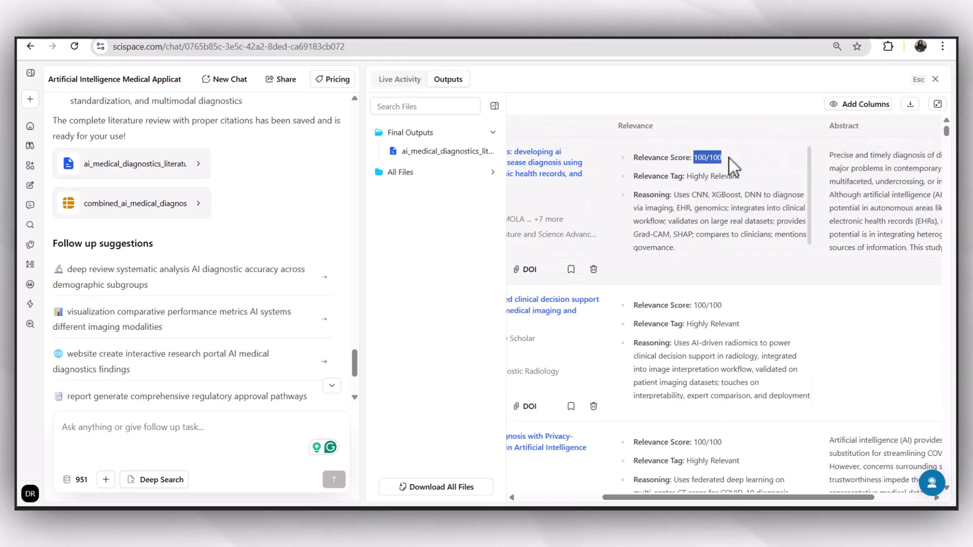
Step: Highlight the first paper's relevance reasoning in the 159-paper results table
left_click_drag(674, 194, 705, 342)
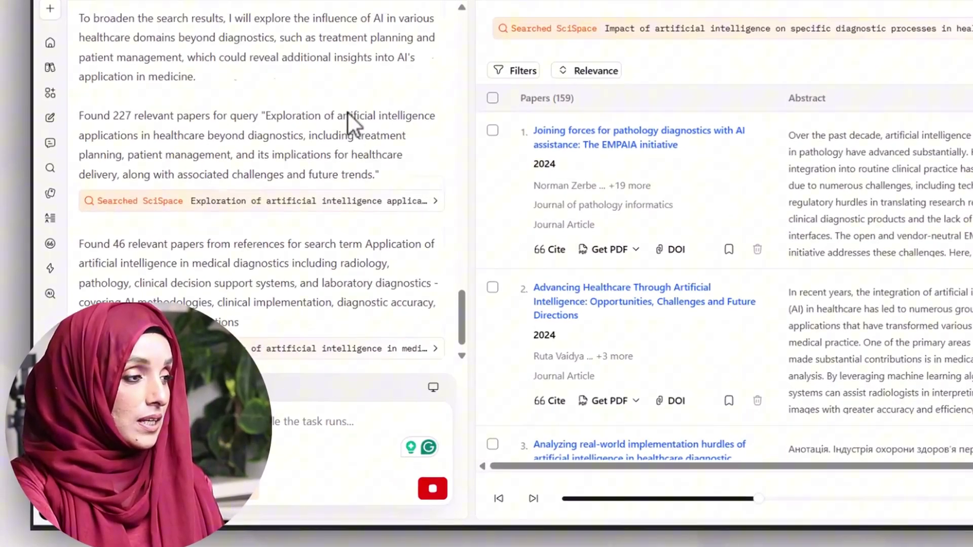
scroll(430, 115, "up", 2)
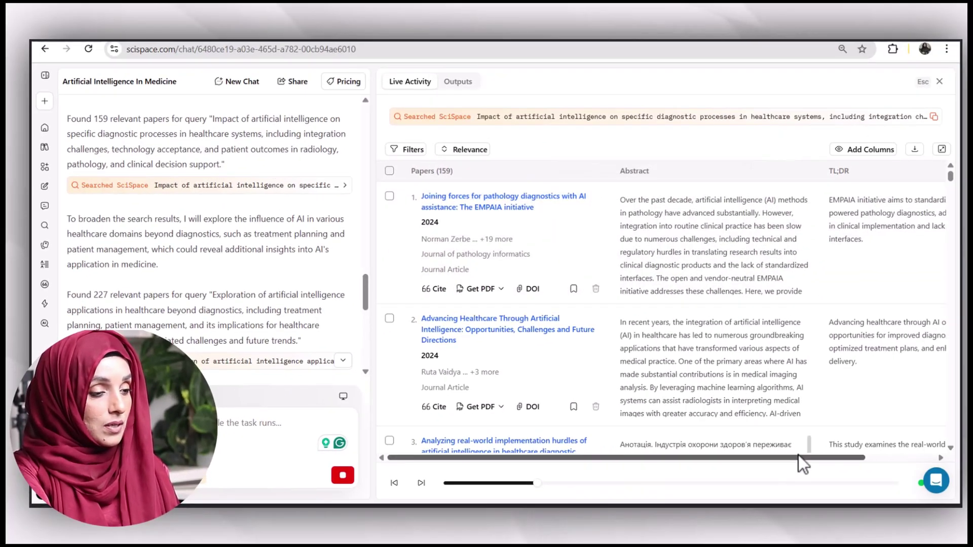
mouse_move(798, 459)
left_mouse_down()
mouse_move(874, 459)
mouse_move(768, 458)
left_mouse_up()
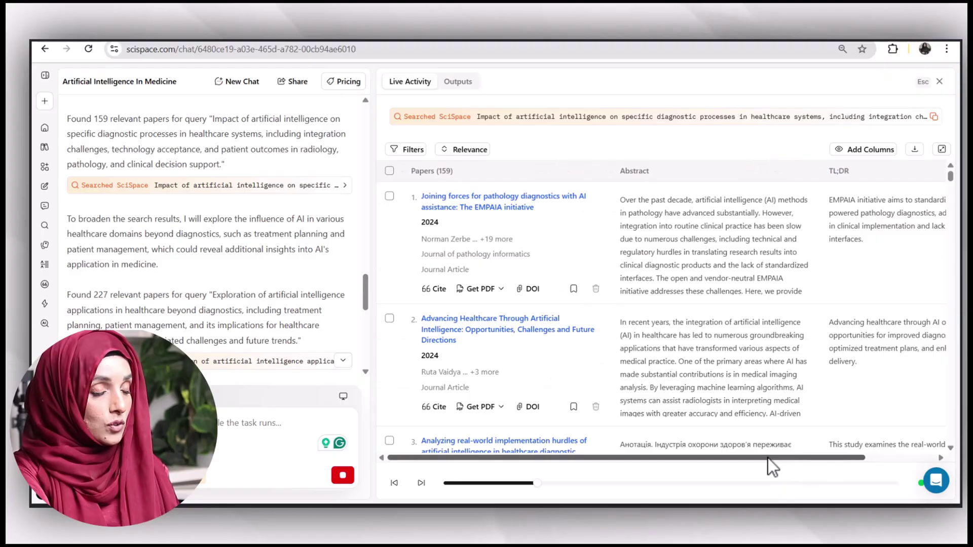
Step: Open the Add a Column panel on the 159-paper results table
left_click(866, 150)
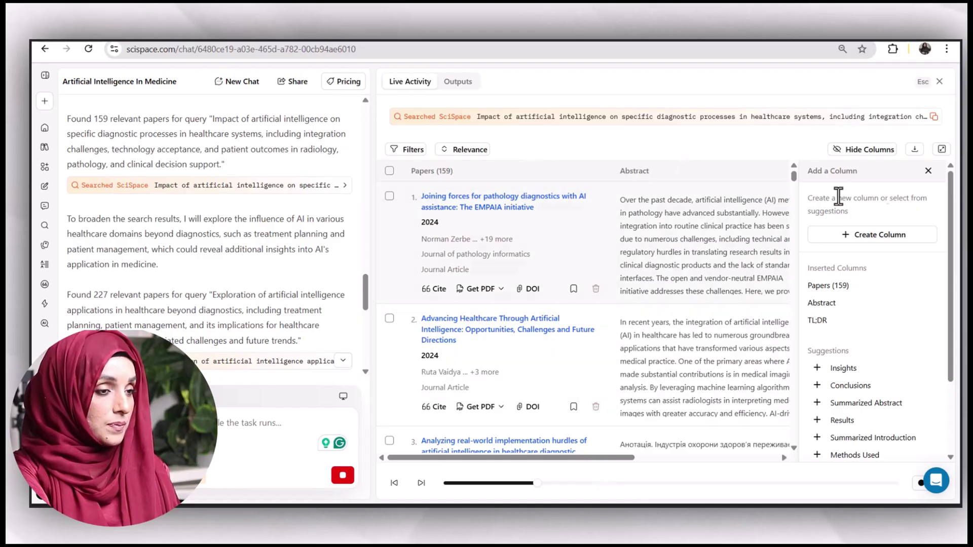
Step: Close the papers table and revisit the beyond-diagnostics and medical diagnostics search entries
left_click(939, 81)
scroll(419, 241, "up", 3)
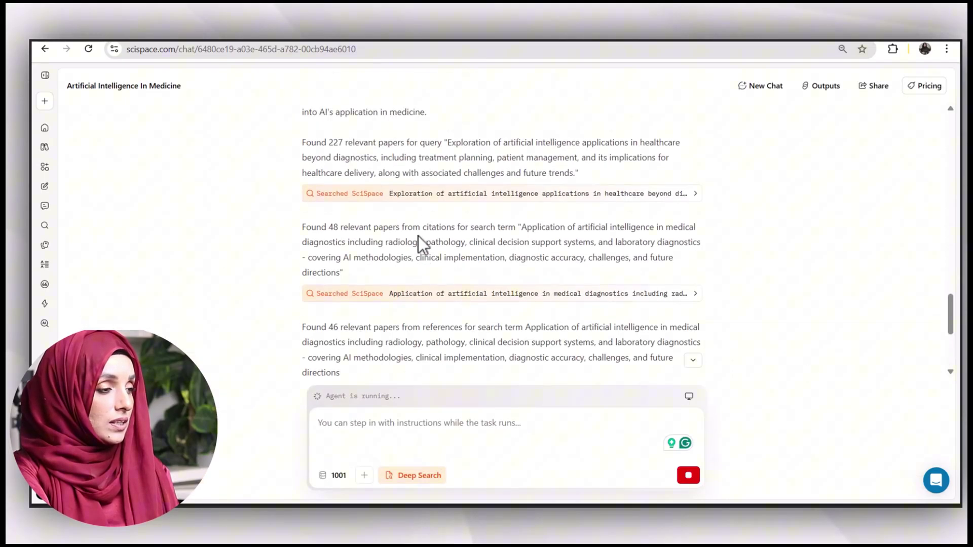
left_click(434, 196)
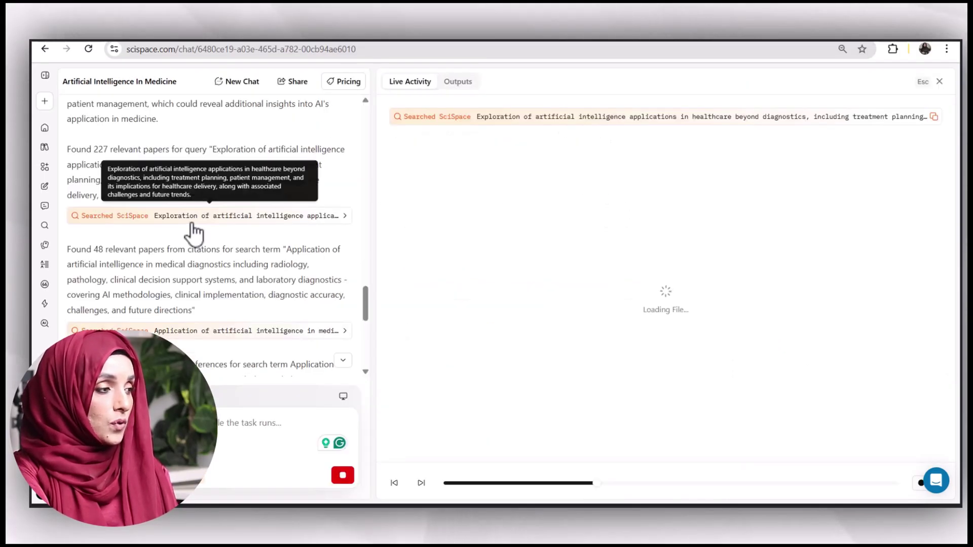
left_click(222, 332)
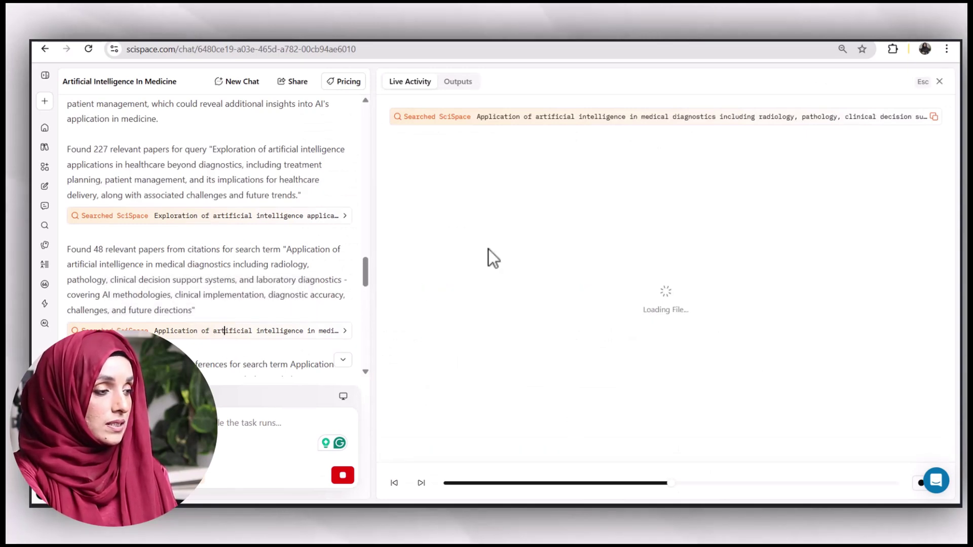
scroll(242, 342, "down", 2)
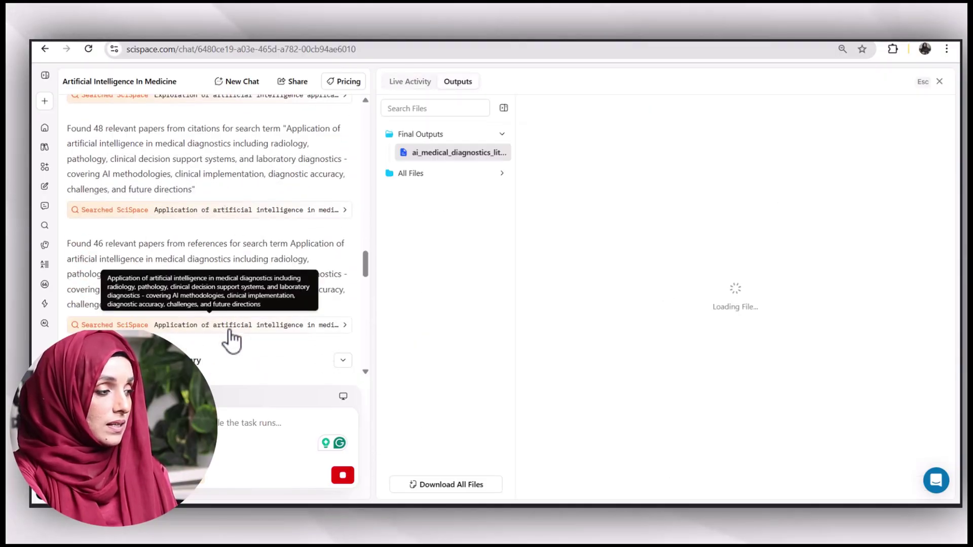
scroll(196, 346, "down", 2)
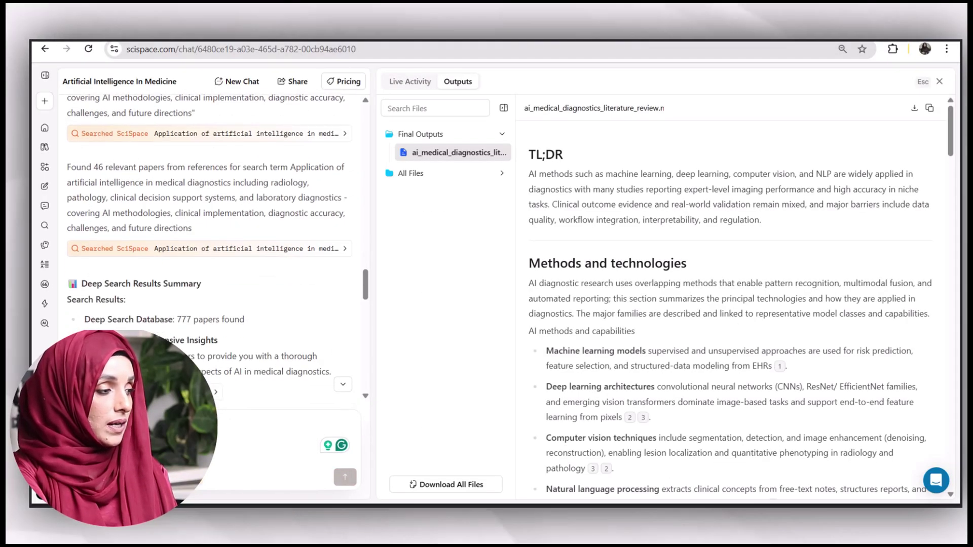
scroll(154, 215, "down", 2)
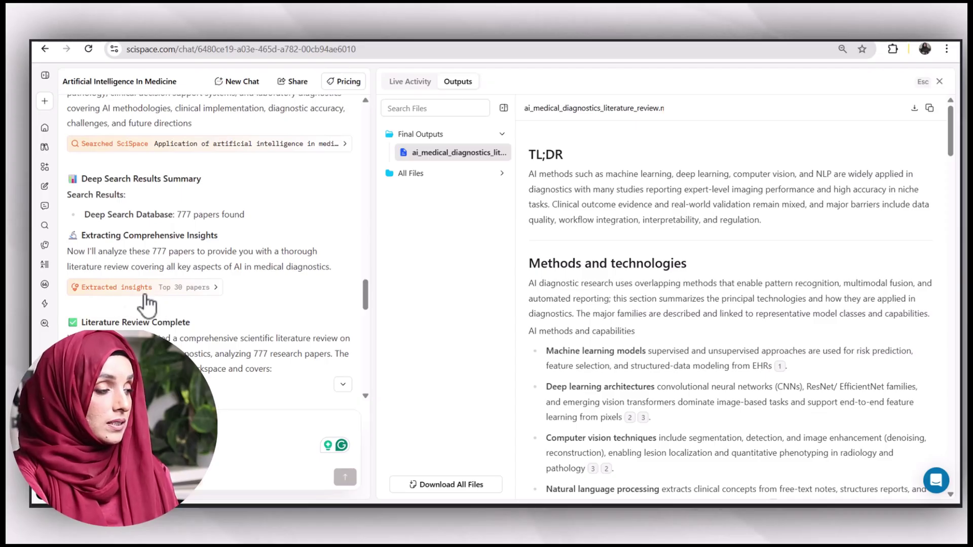
scroll(189, 305, "down", 3)
scroll(168, 289, "down", 1)
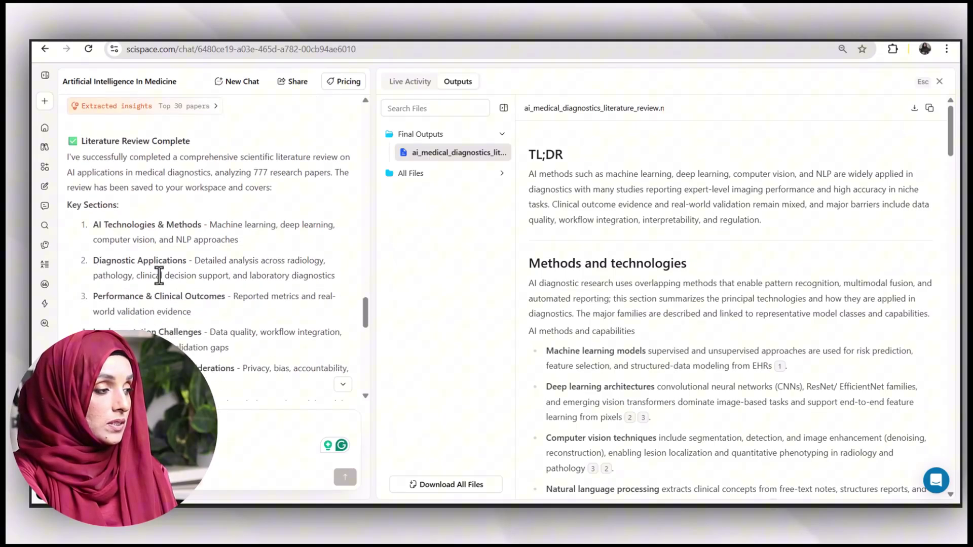
scroll(168, 191, "down", 2)
scroll(163, 235, "down", 2)
scroll(204, 227, "down", 3)
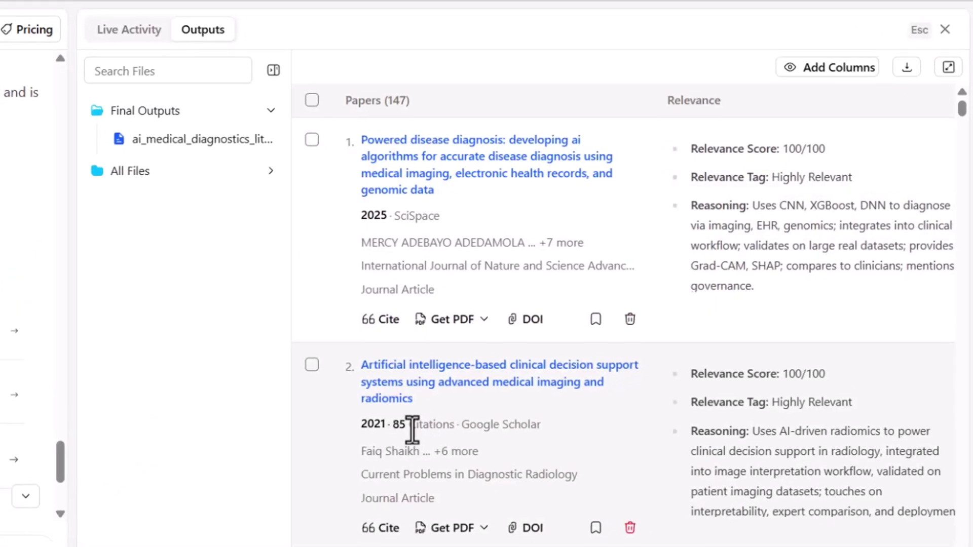
scroll(431, 476, "down", 2)
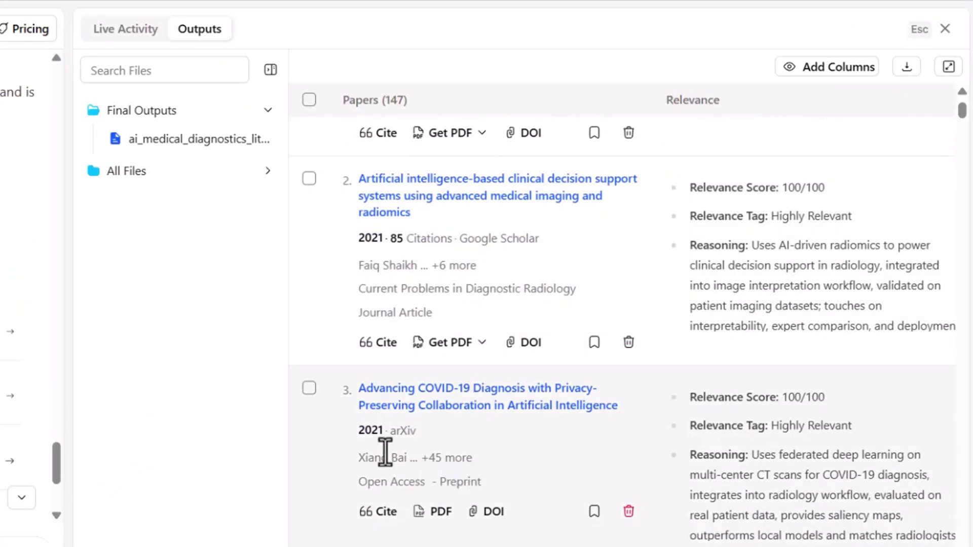
scroll(406, 433, "down", 2)
scroll(432, 434, "down", 3)
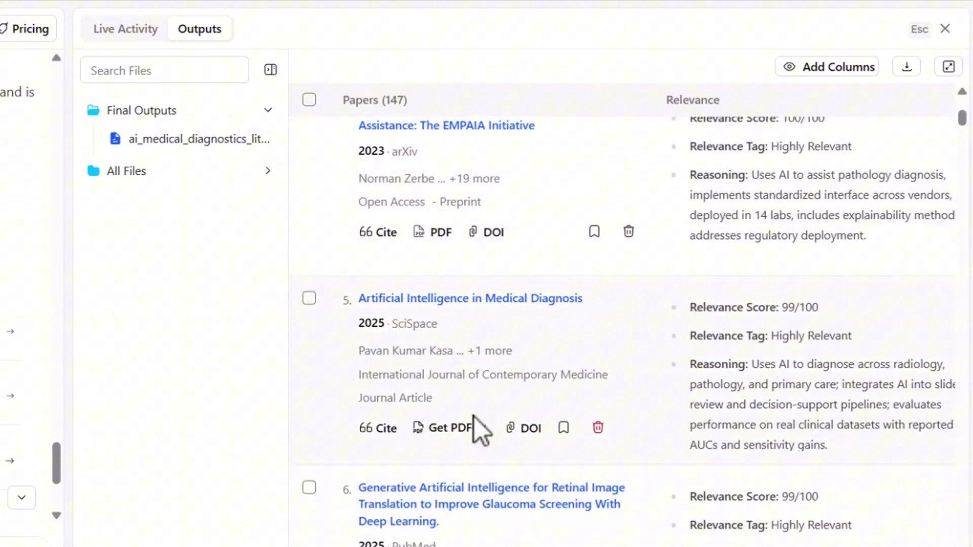
scroll(474, 418, "up", 4)
scroll(478, 423, "up", 2)
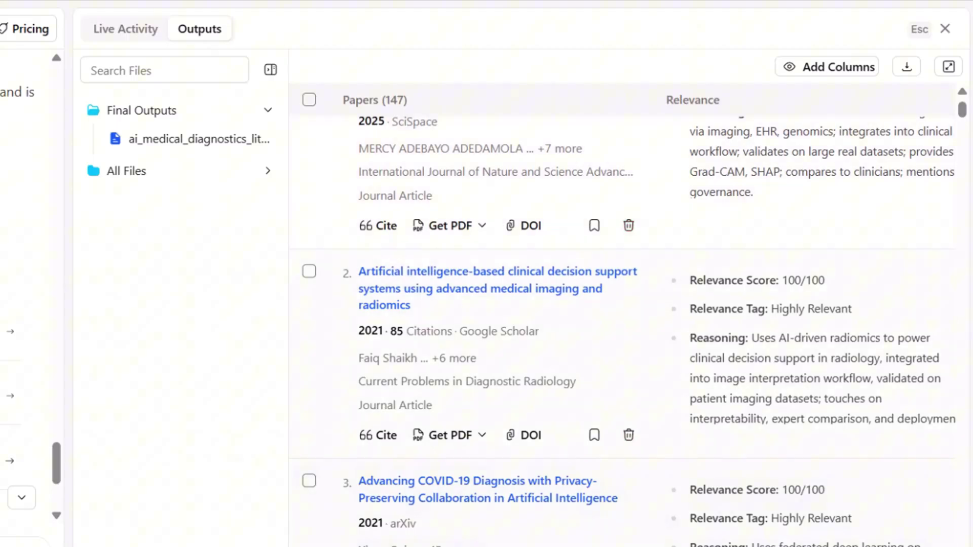
scroll(624, 304, "right", 3)
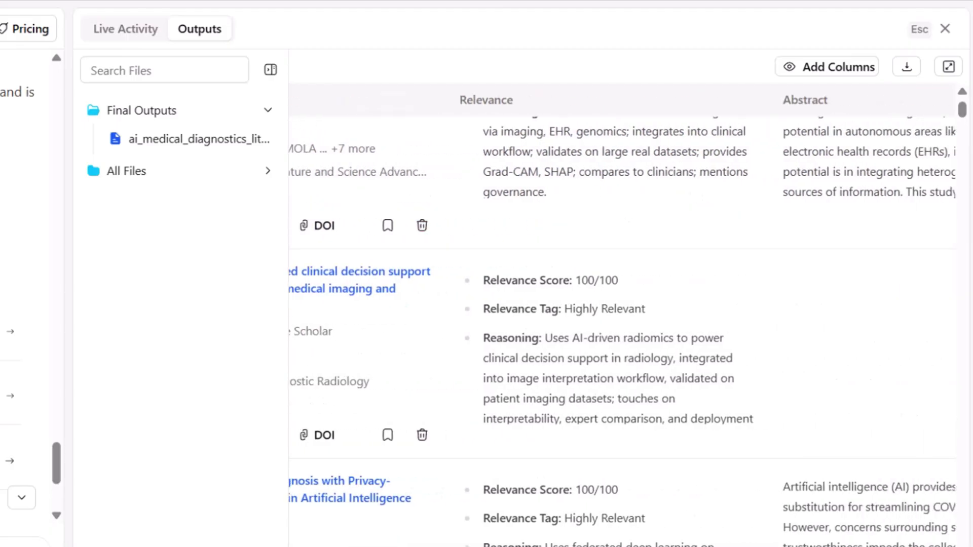
scroll(534, 227, "up", 2)
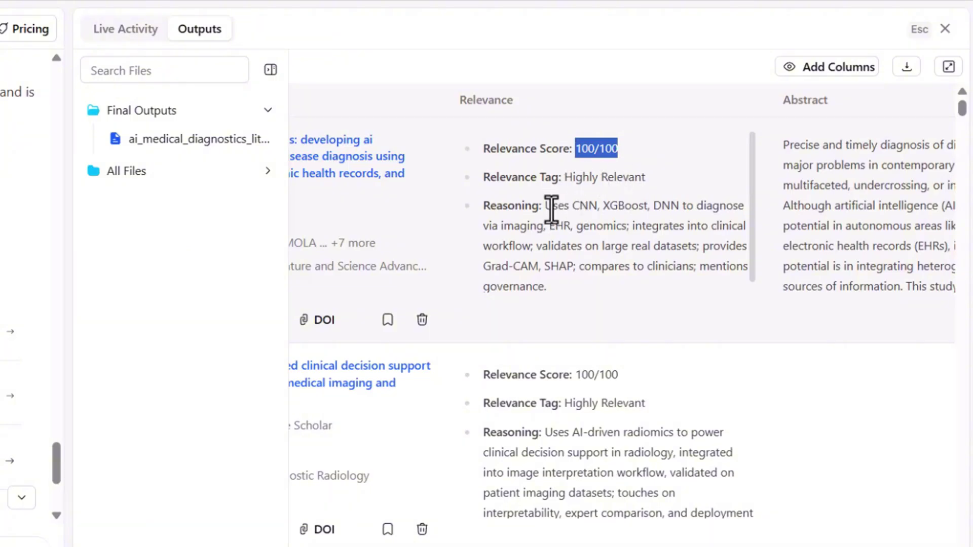
left_click_drag(551, 205, 563, 289)
scroll(590, 428, "down", 1)
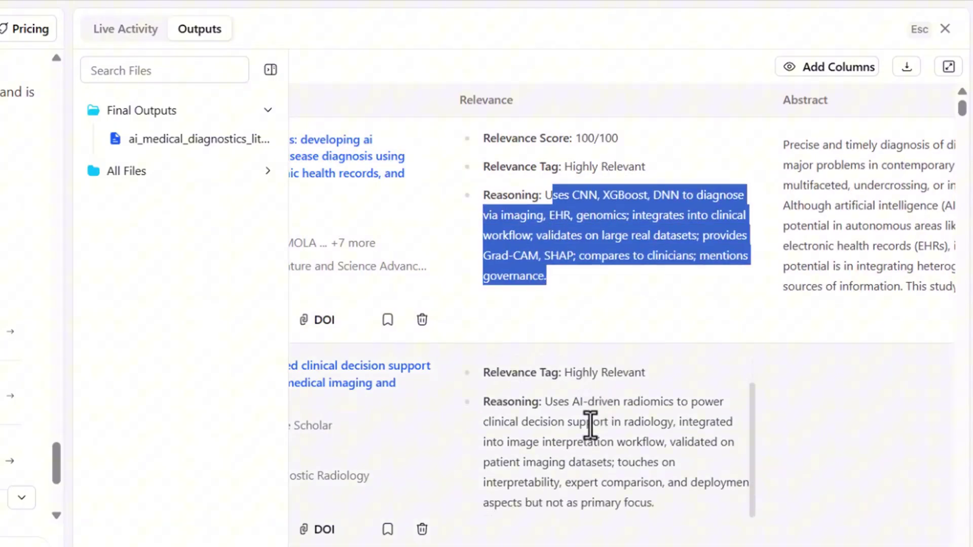
scroll(559, 399, "up", 1)
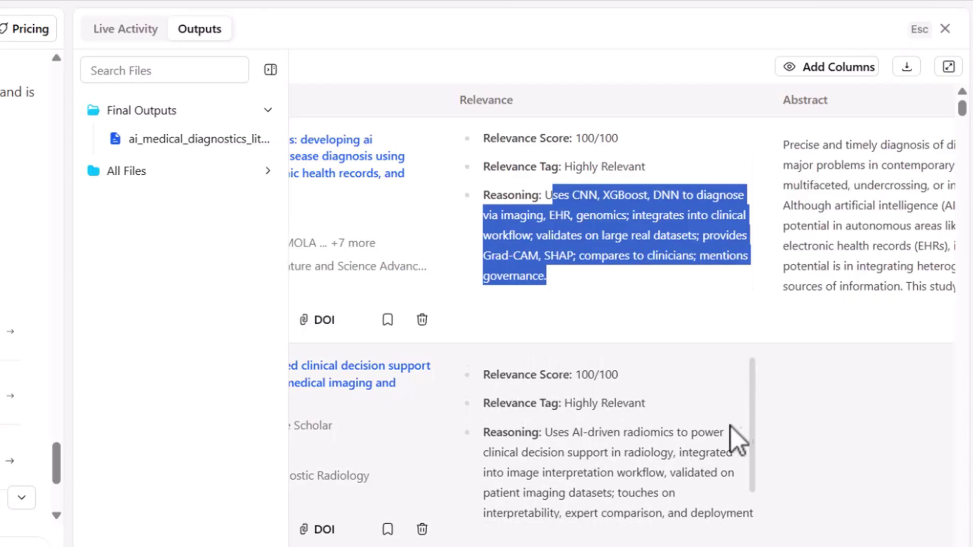
Step: Clear the selected reasoning text and request a new column for the 147-paper table
left_click(735, 347)
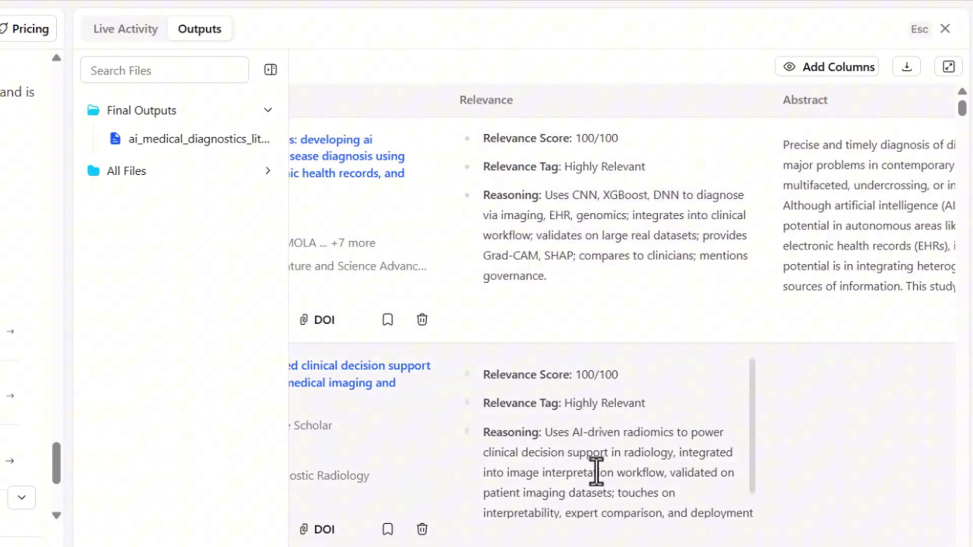
scroll(596, 471, "down", 4)
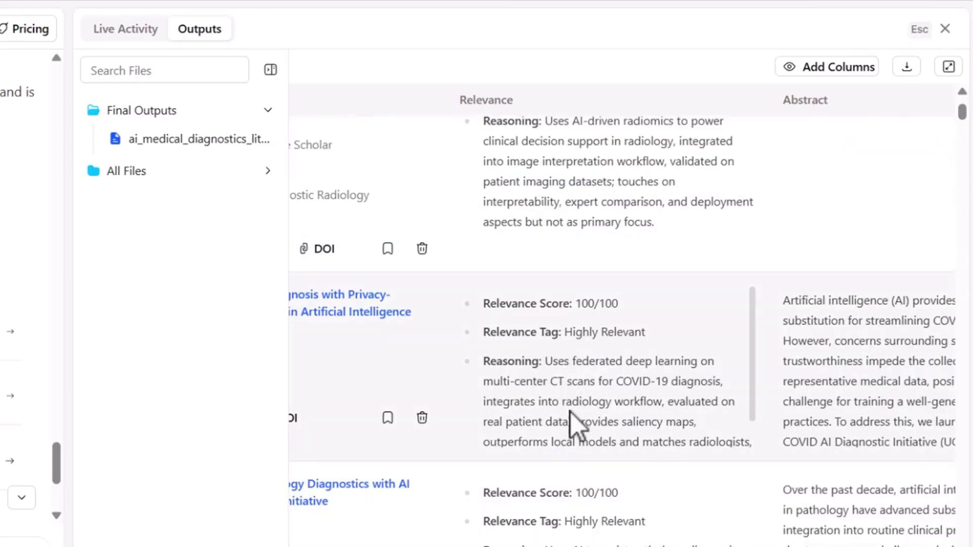
scroll(570, 413, "right", 3)
scroll(827, 277, "up", 4)
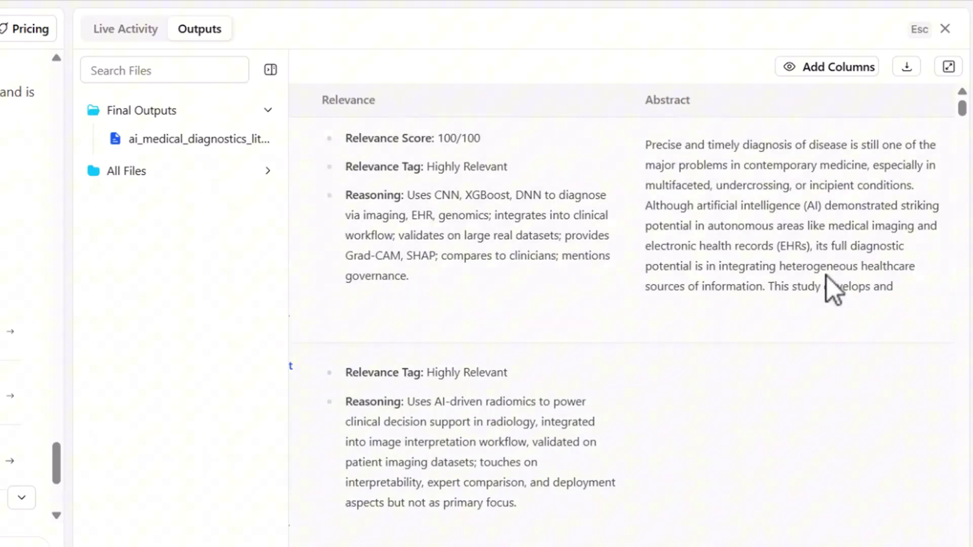
left_click(844, 70)
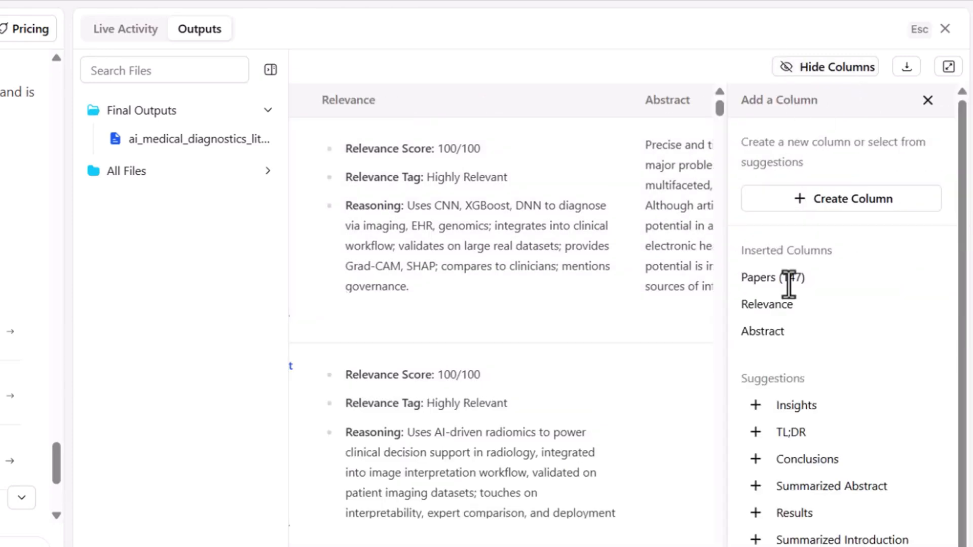
left_click(759, 460)
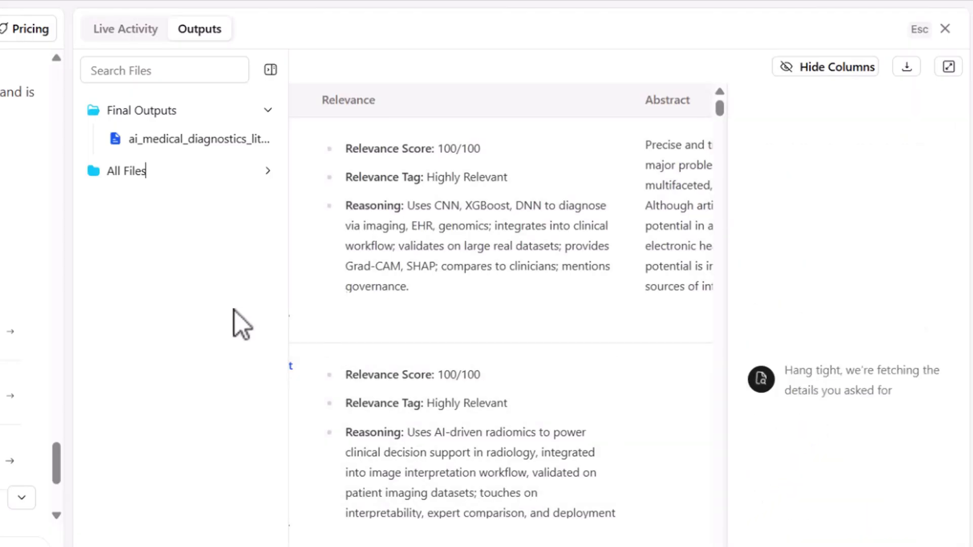
Step: Read the saved ai_medical_diagnostics literature review, then bring up the combined source-paper table
left_click(945, 28)
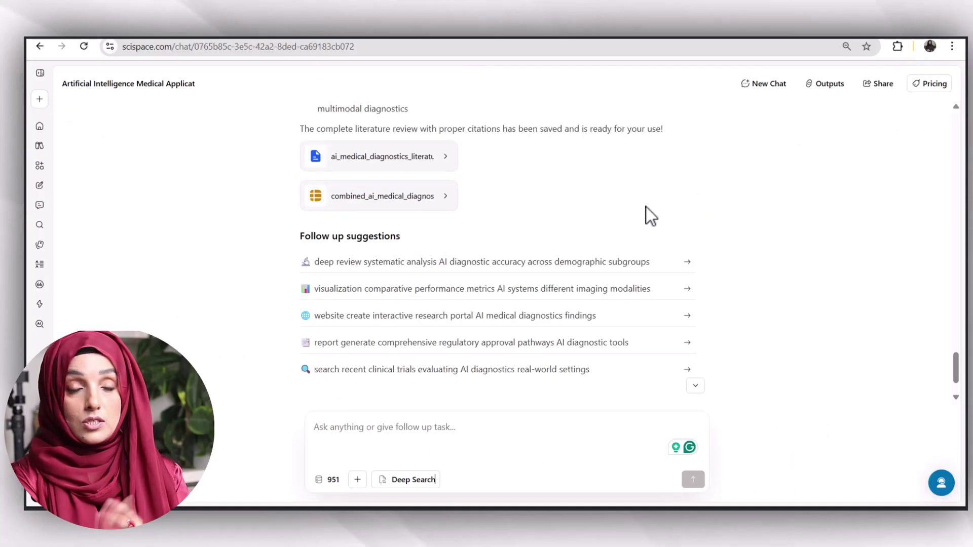
left_click(444, 156)
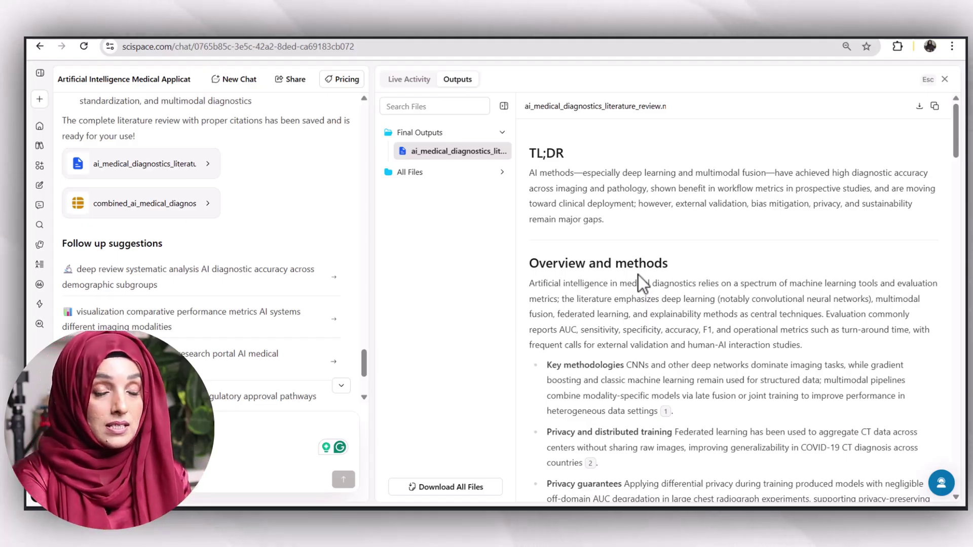
scroll(638, 275, "down", 3)
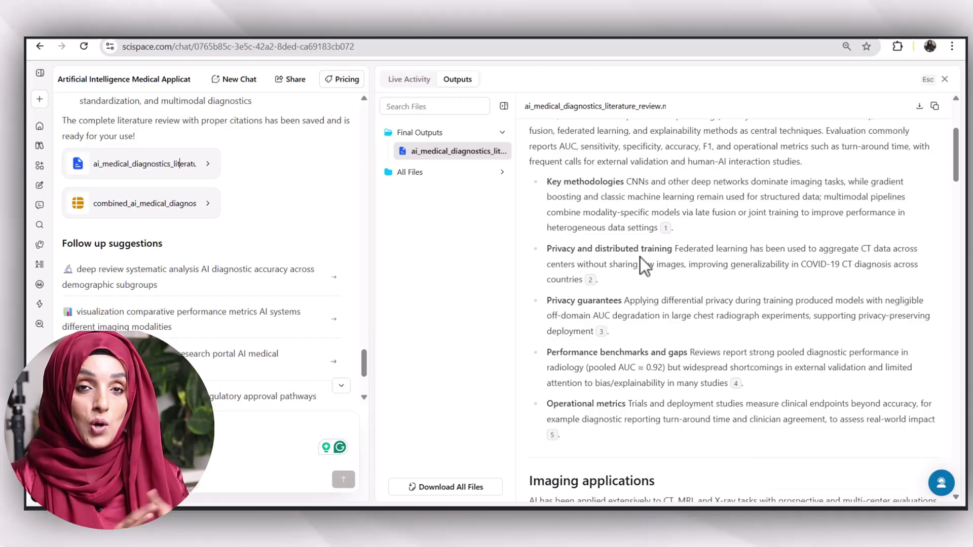
left_click(163, 203)
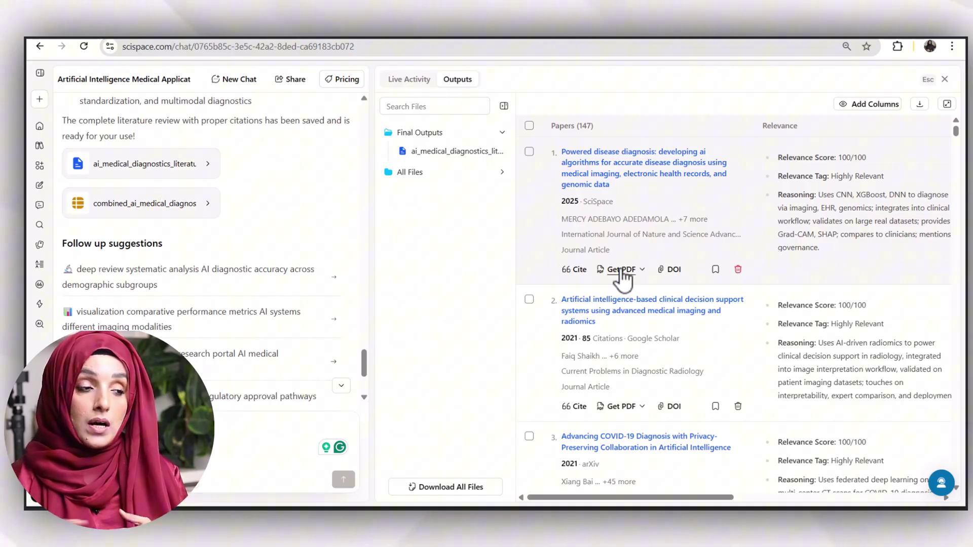
left_click(622, 272)
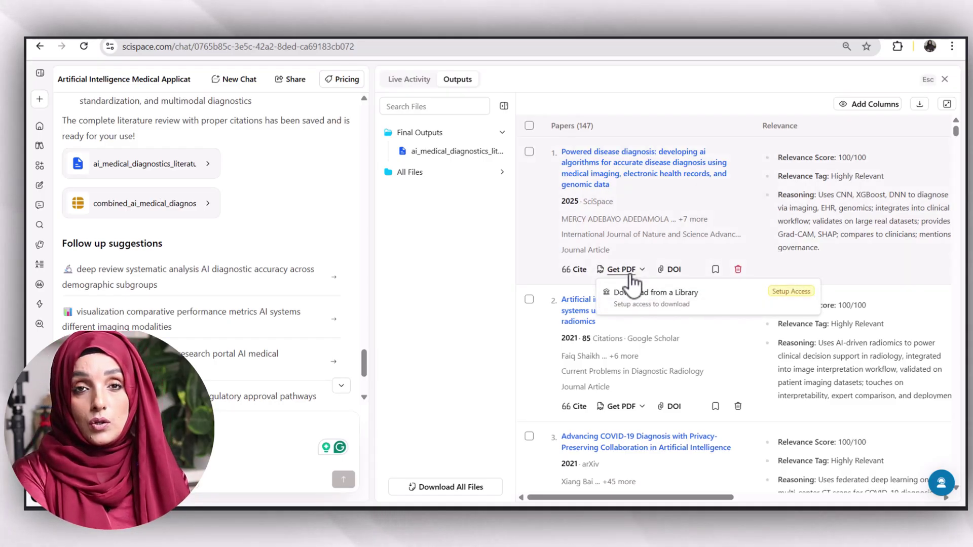
left_click(664, 305)
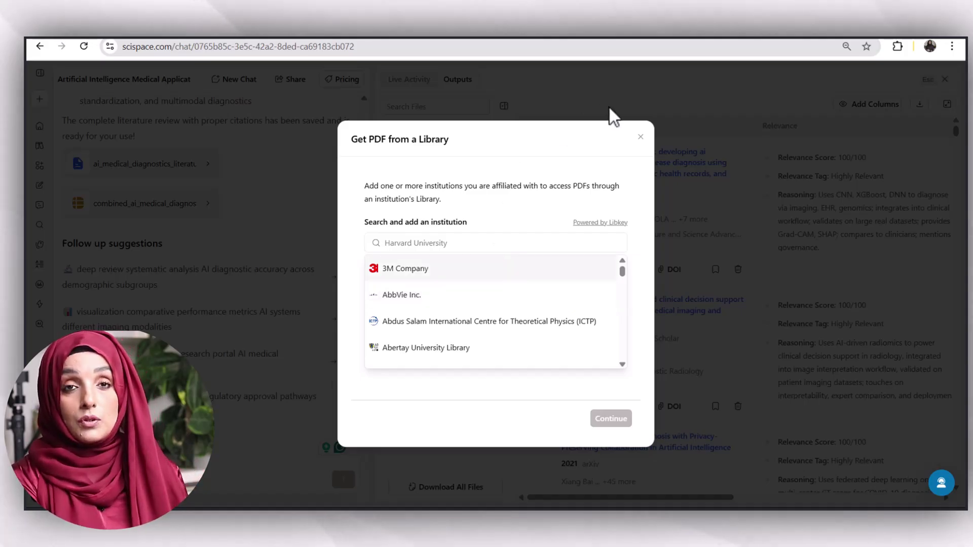
left_click(641, 138)
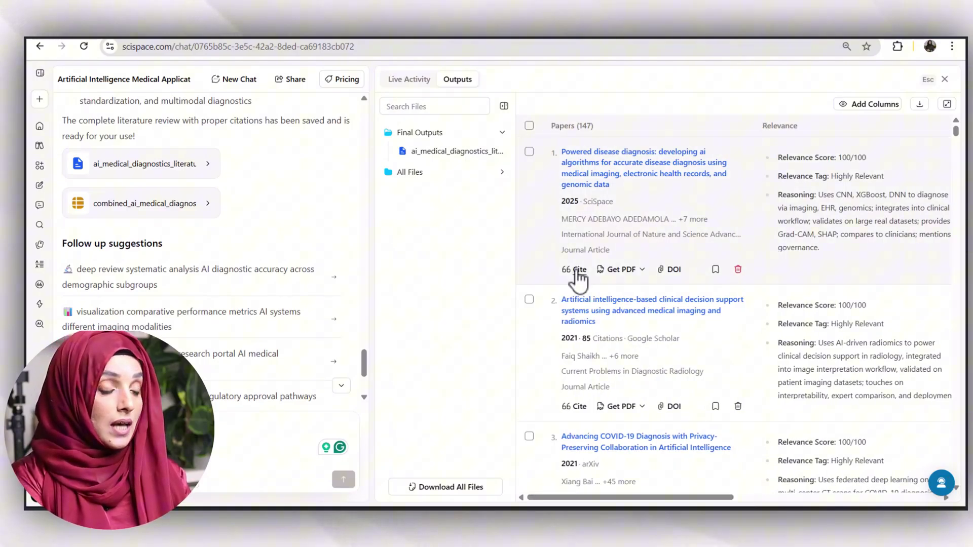
Step: Switch the first paper's citation from APA to Acta Orthopaedica style
left_click(579, 272)
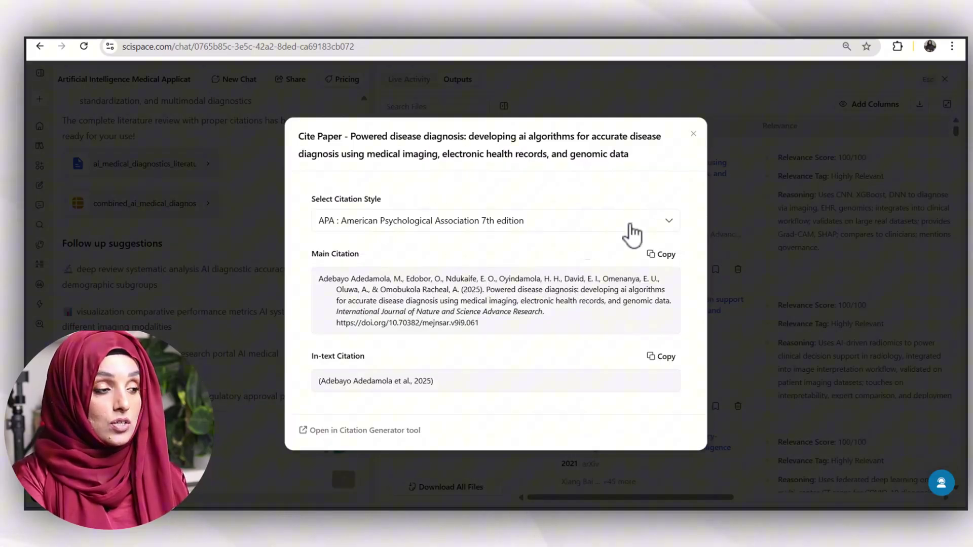
left_click(615, 222)
left_click(373, 273)
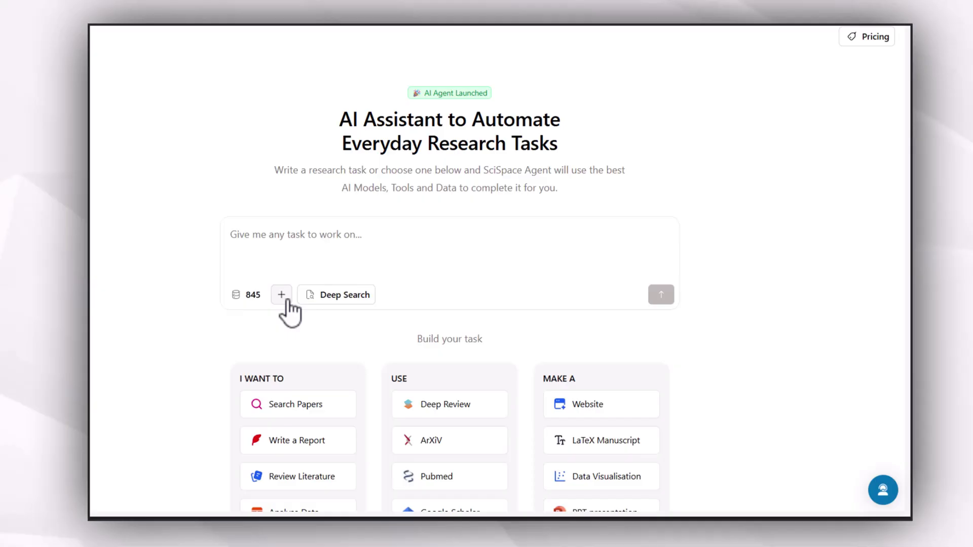
Step: Attach Mediation 2.pdf from Google Drive and ask for its key findings
left_click(282, 297)
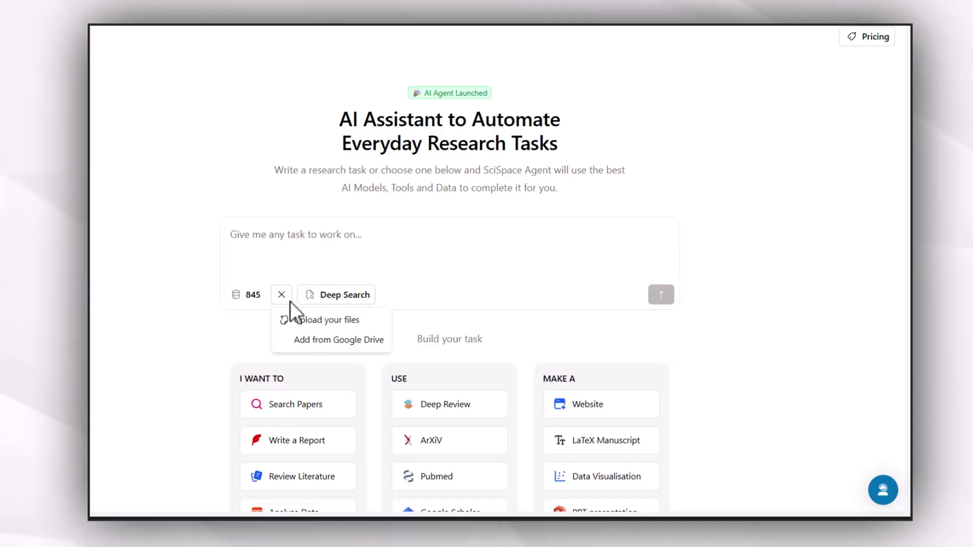
left_click(312, 341)
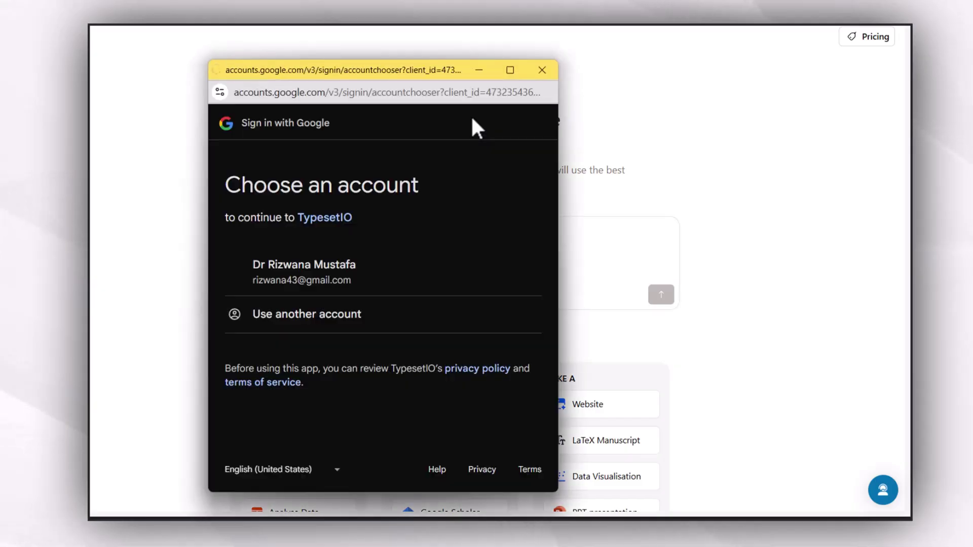
left_click(317, 286)
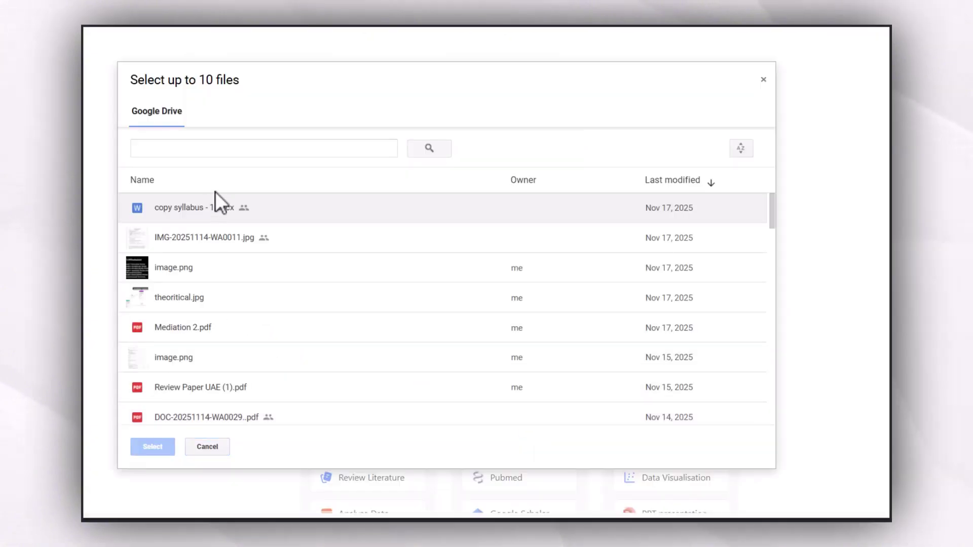
scroll(235, 257, "down", 2)
left_click(236, 259)
left_click(152, 448)
left_click(362, 279)
type("Whaare the key finding of this paper")
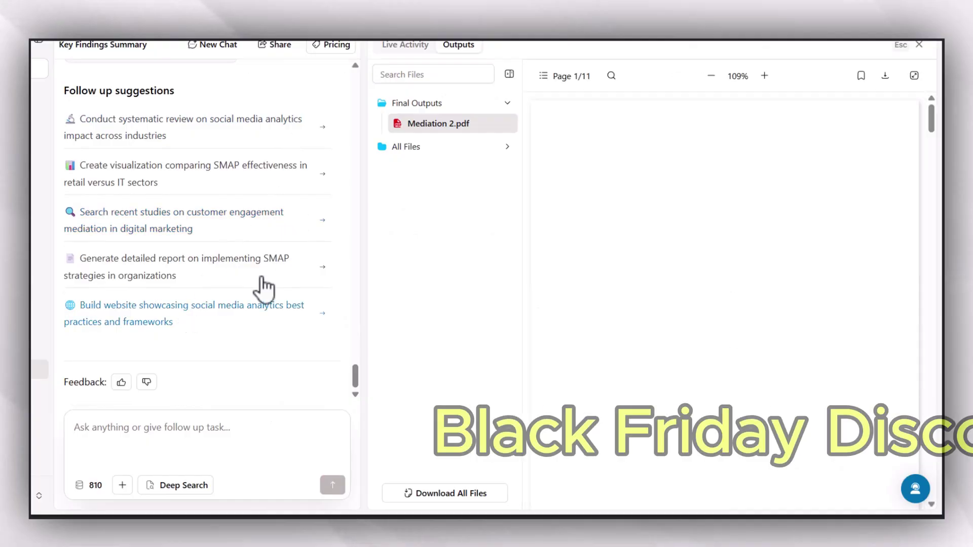
Step: View the generated summary.md and result_Mediation 2.md files under All Files
left_click(414, 148)
left_click(420, 169)
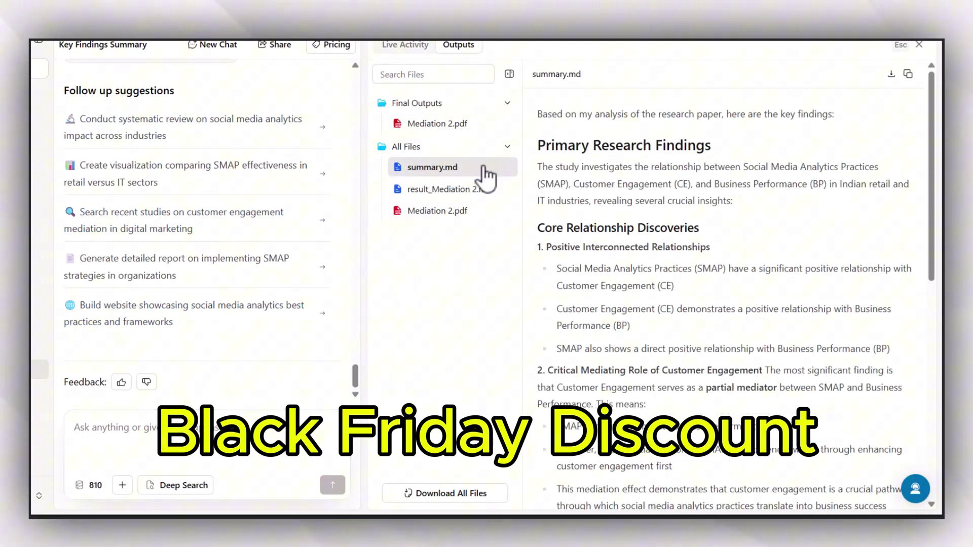
scroll(583, 189, "down", 10)
scroll(582, 190, "down", 5)
left_click(454, 199)
scroll(576, 183, "down", 5)
scroll(576, 175, "down", 5)
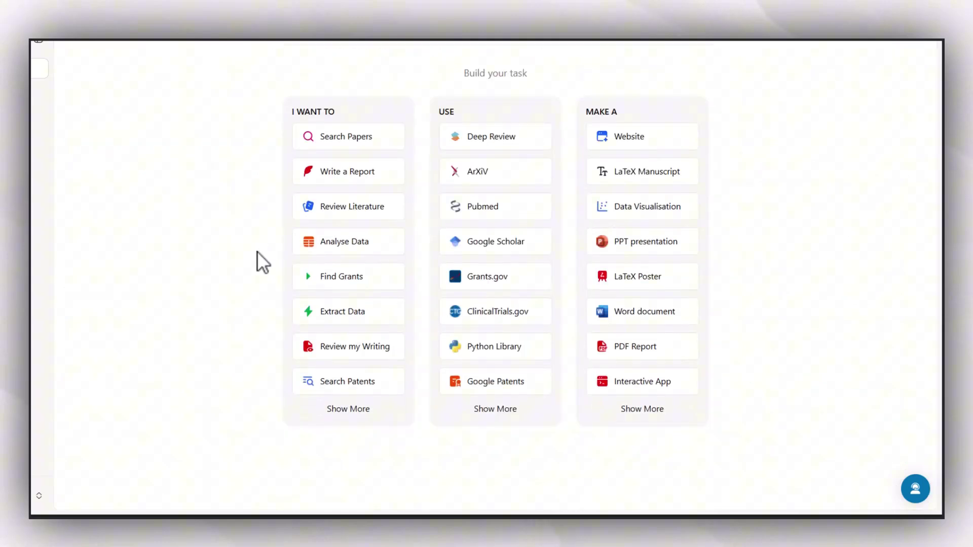
Step: Expand the full I WANT TO, USE and MAKE A option lists with Show More
left_click(342, 410)
left_click(495, 409)
left_click(642, 409)
scroll(538, 408, "down", 2)
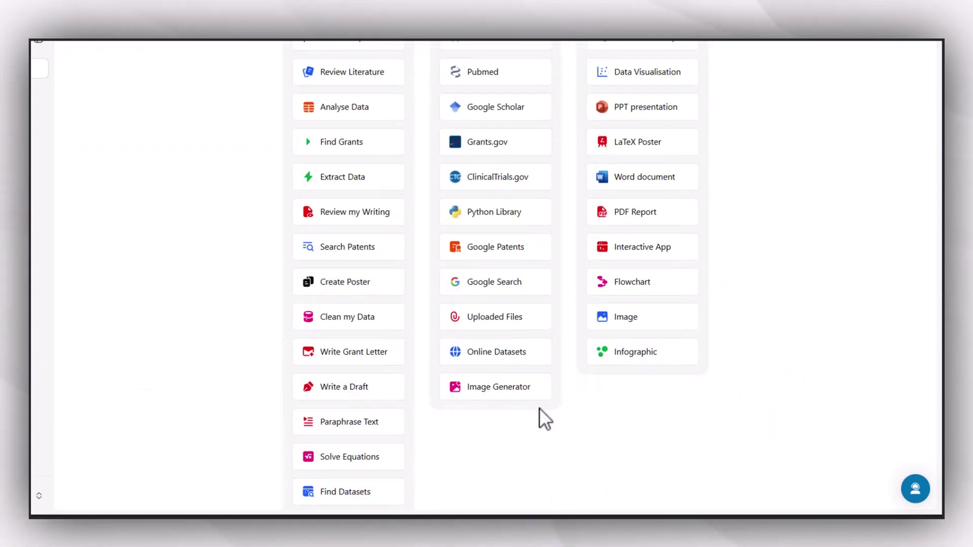
scroll(539, 407, "down", 3)
scroll(539, 415, "down", 2)
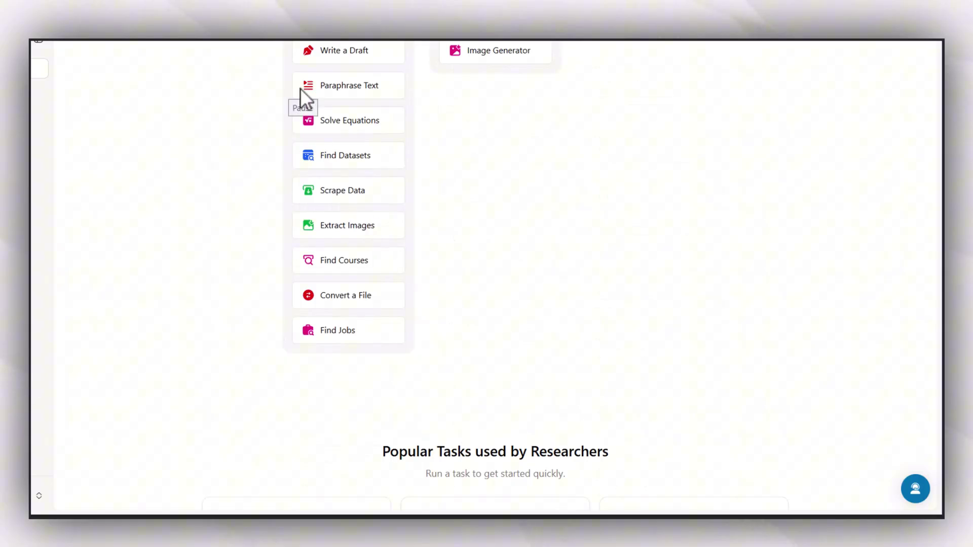